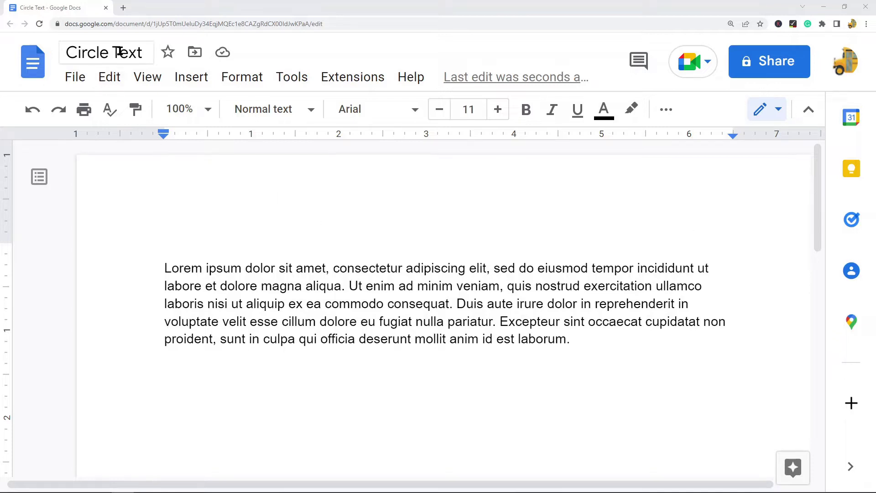
# Place the cursor at the end of the Lorem ipsum paragraph
pyautogui.moveTo(164, 268); pyautogui.dragTo(569, 339)
pyautogui.click(355, 338)
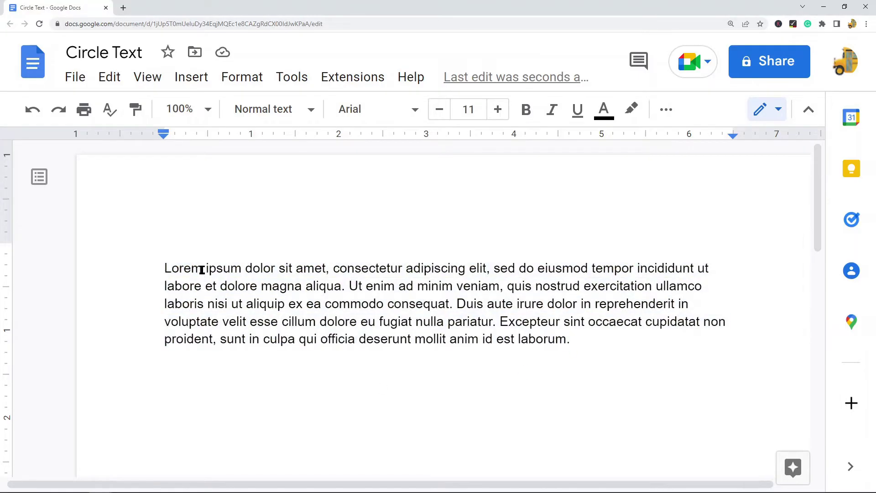
pyautogui.moveTo(203, 268); pyautogui.dragTo(164, 269)
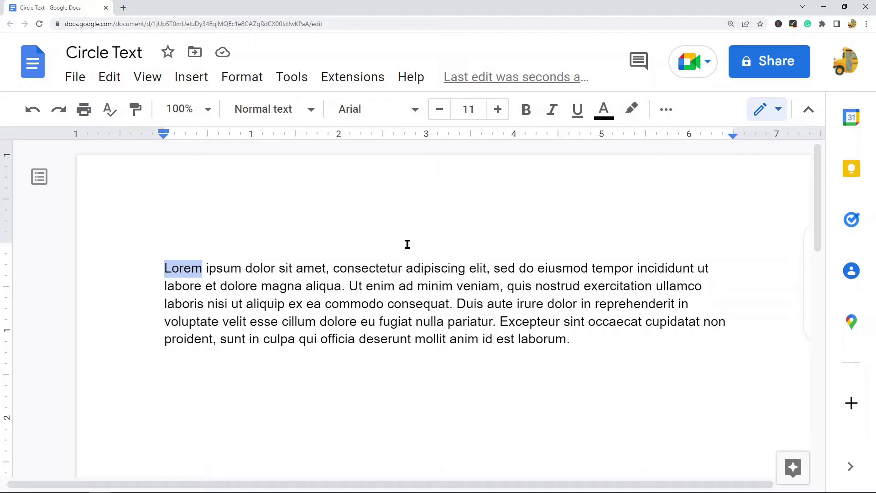
pyautogui.click(576, 339)
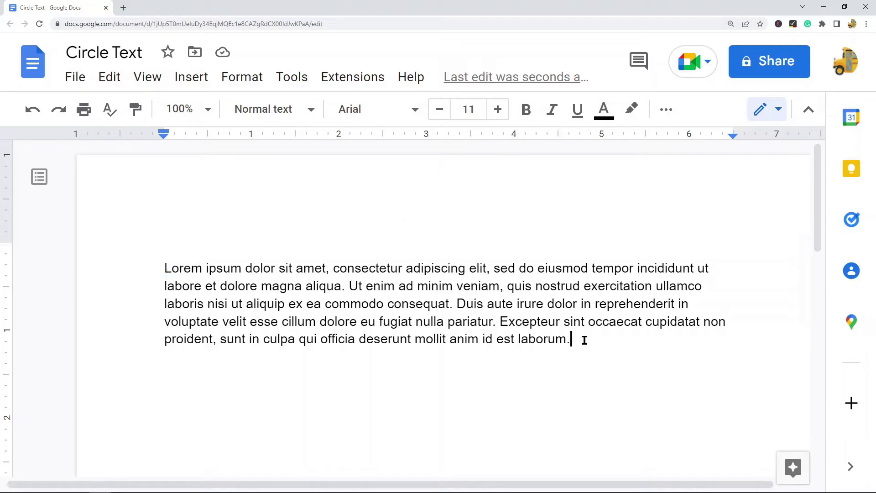
# Start a new blank drawing from the Insert menu and bring up the Shapes collection
pyautogui.click(192, 77)
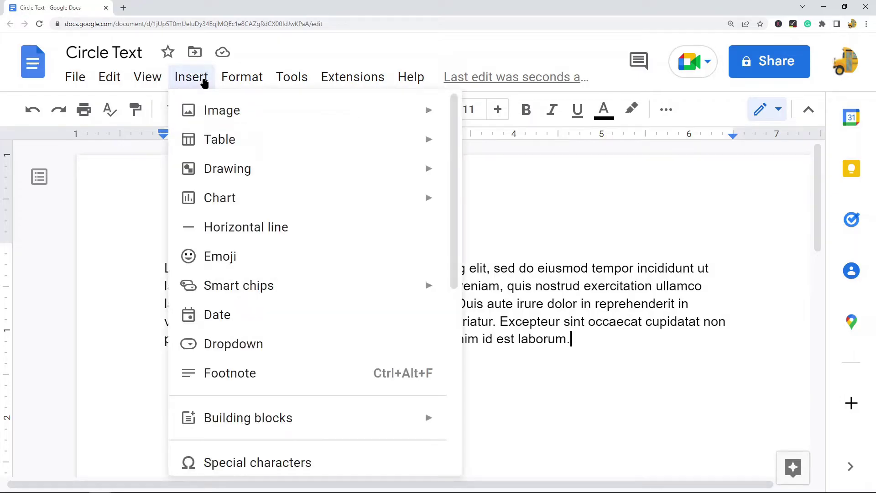
pyautogui.moveTo(227, 168)
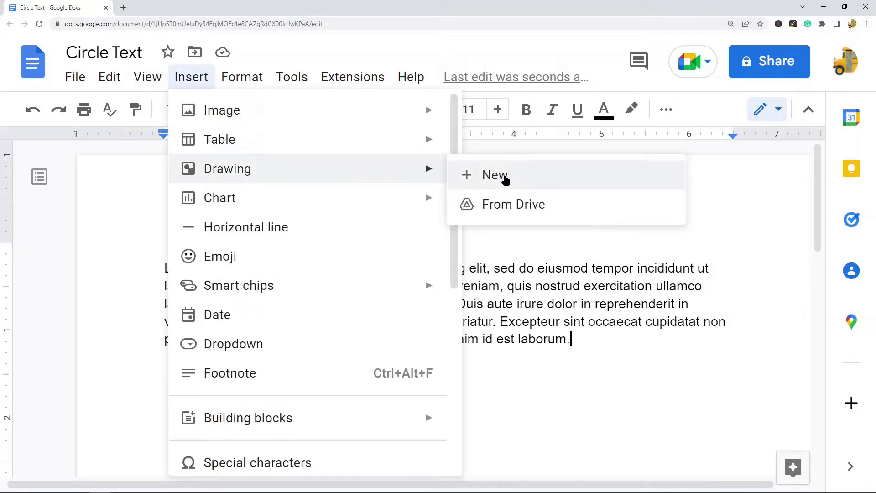
pyautogui.click(504, 179)
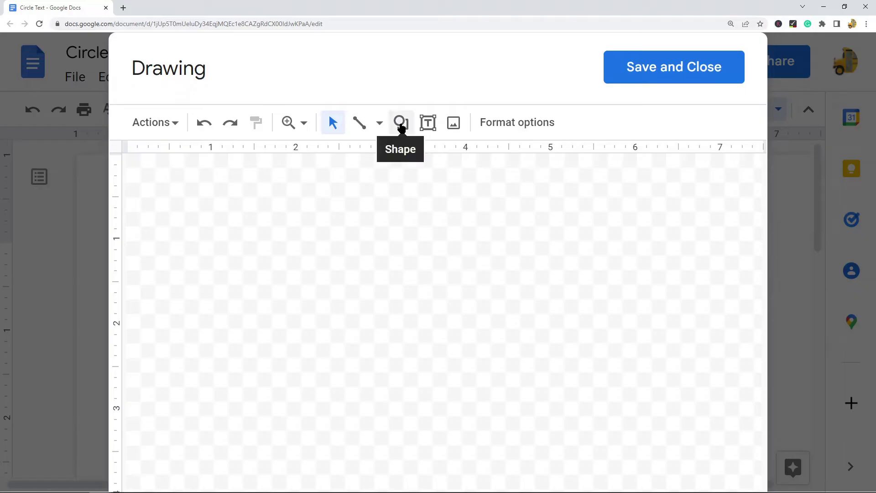
pyautogui.click(401, 125)
pyautogui.moveTo(446, 155)
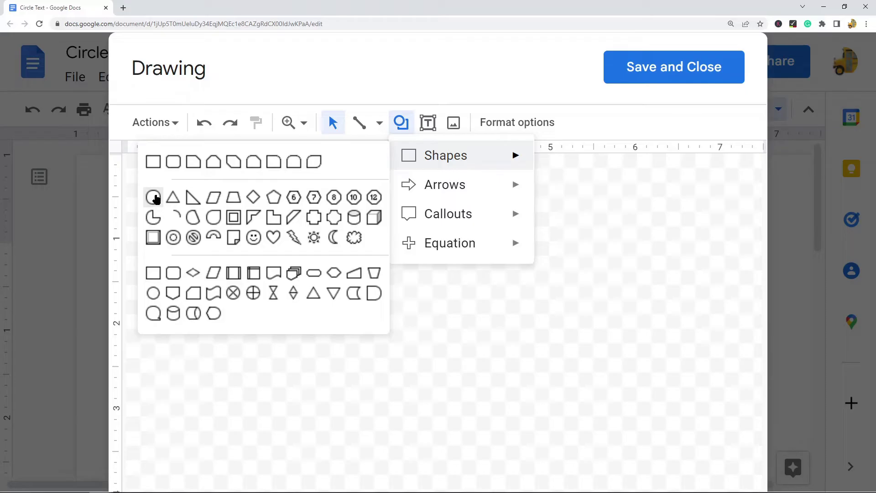
# Choose the oval shape and drag out a small oval on the canvas
pyautogui.click(153, 198)
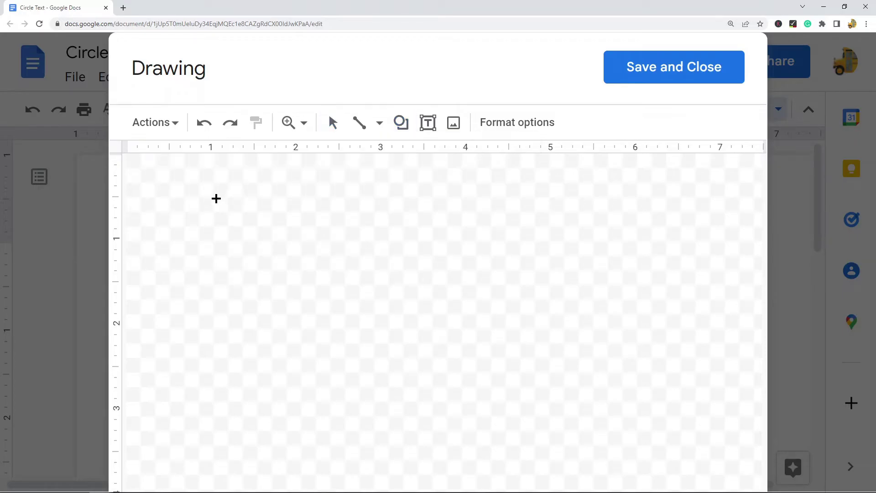
pyautogui.moveTo(212, 194); pyautogui.dragTo(262, 218)
pyautogui.moveTo(263, 218); pyautogui.dragTo(262, 218)
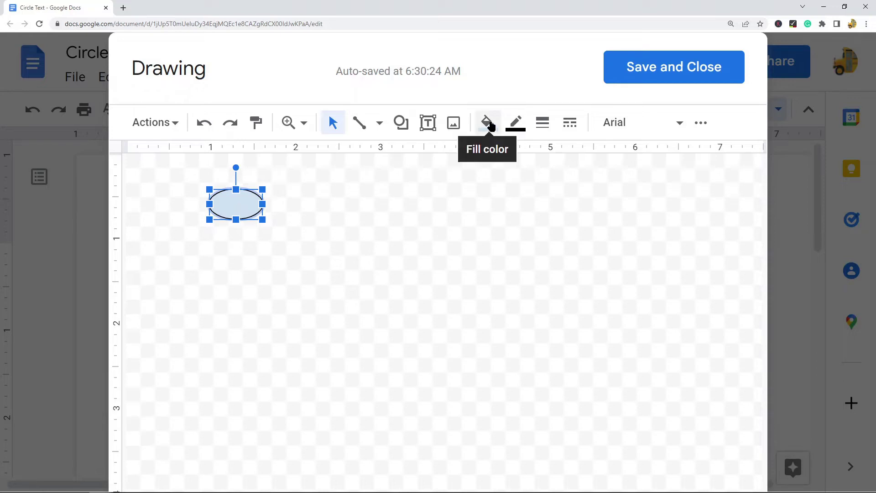
# Set the oval's fill colour to Transparent and its border colour to black
pyautogui.click(489, 123)
pyautogui.click(559, 424)
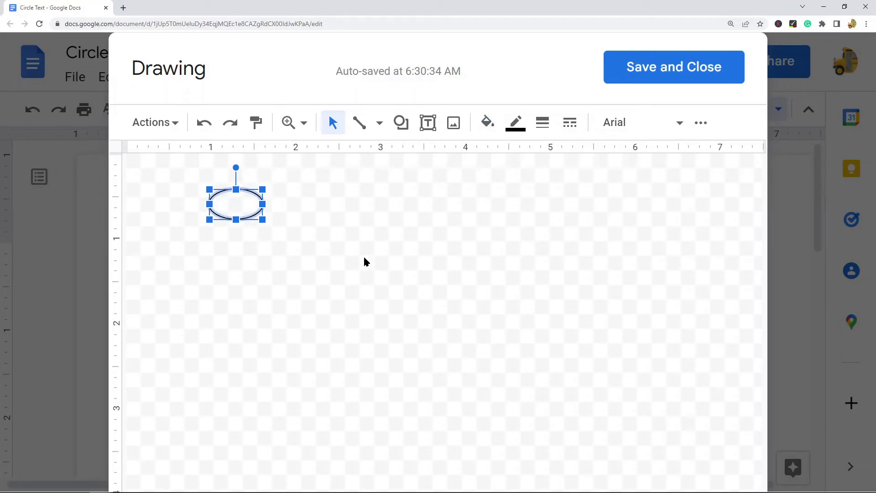
pyautogui.click(516, 123)
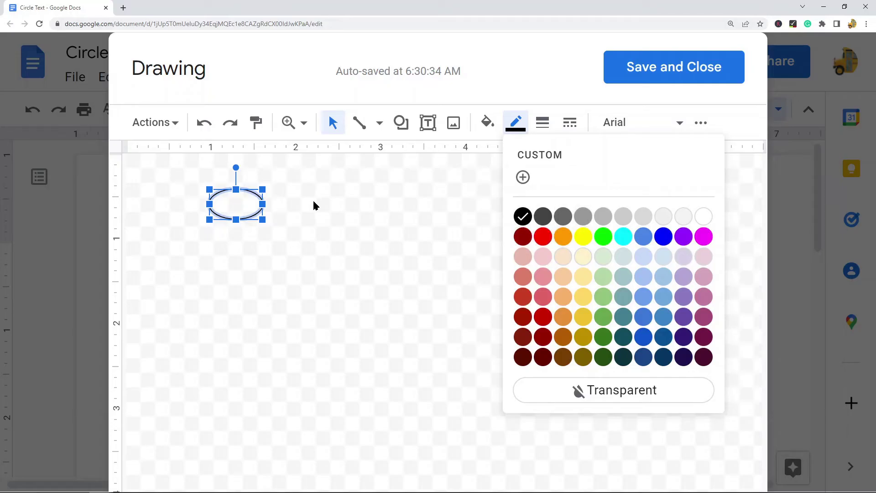
pyautogui.click(319, 217)
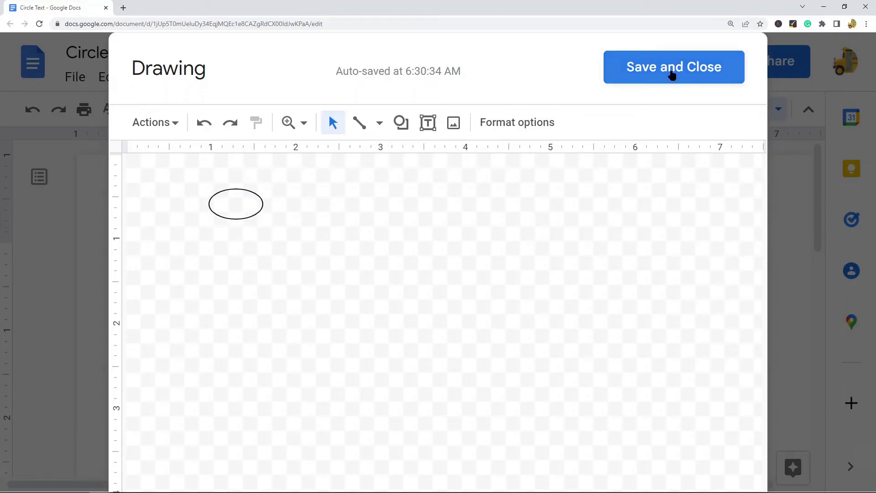
# Save the oval drawing into the document and set it to 'In front of text'
pyautogui.click(671, 69)
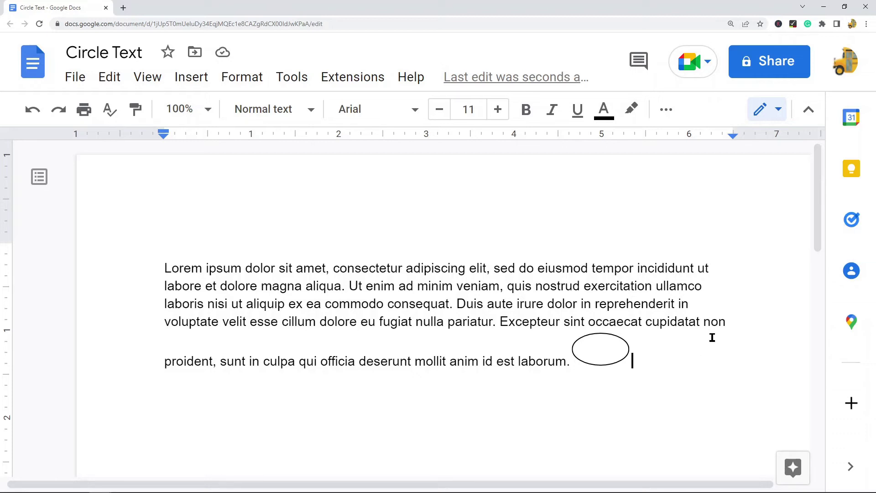
pyautogui.click(604, 348)
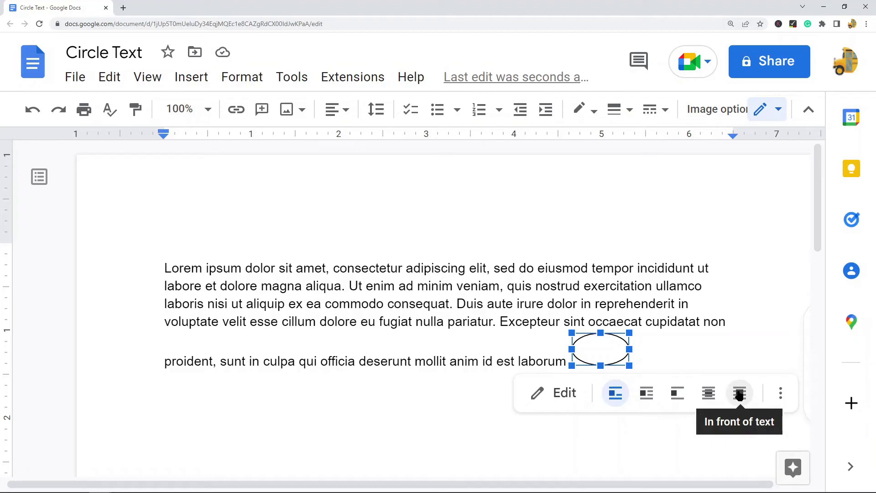
pyautogui.click(739, 394)
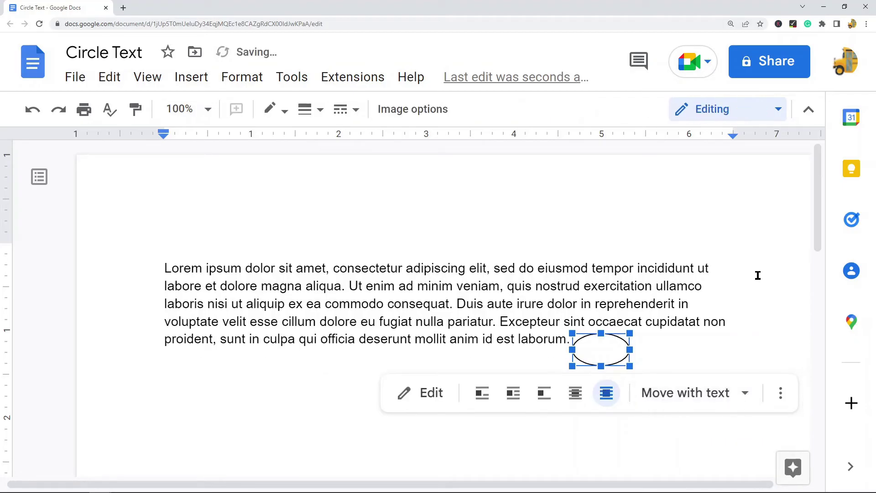
pyautogui.click(740, 333)
pyautogui.click(597, 346)
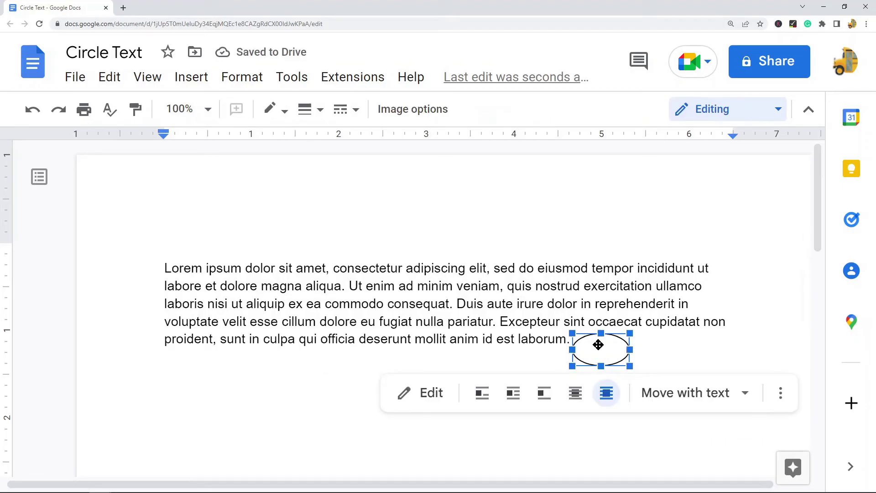
pyautogui.click(692, 345)
# Drag the oval over 'Lorem' and resize it to enclose the word
pyautogui.moveTo(601, 345)
pyautogui.mouseDown()
pyautogui.moveTo(452, 287)
pyautogui.moveTo(190, 265)
pyautogui.mouseUp()
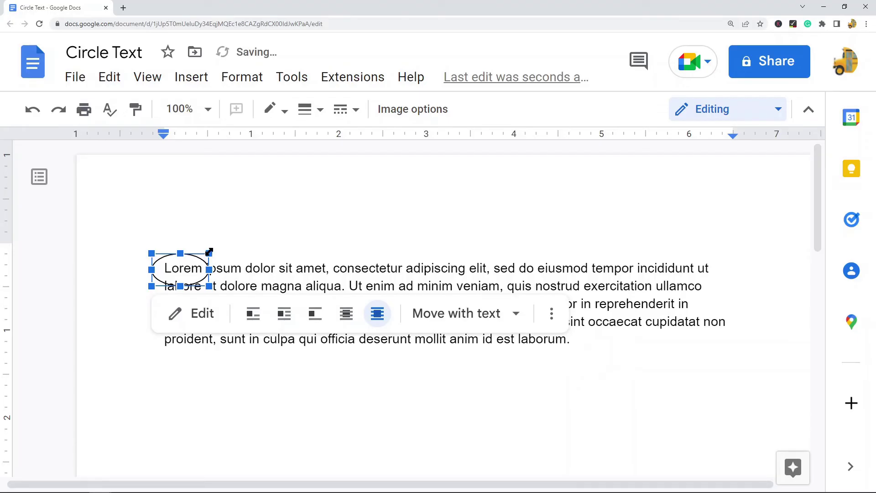
pyautogui.moveTo(211, 254); pyautogui.dragTo(188, 264)
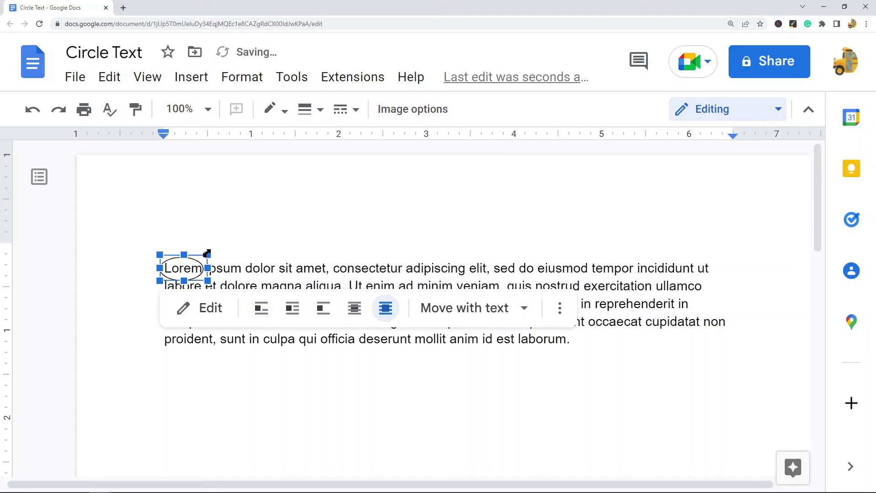
pyautogui.moveTo(203, 255); pyautogui.dragTo(208, 253)
pyautogui.click(258, 242)
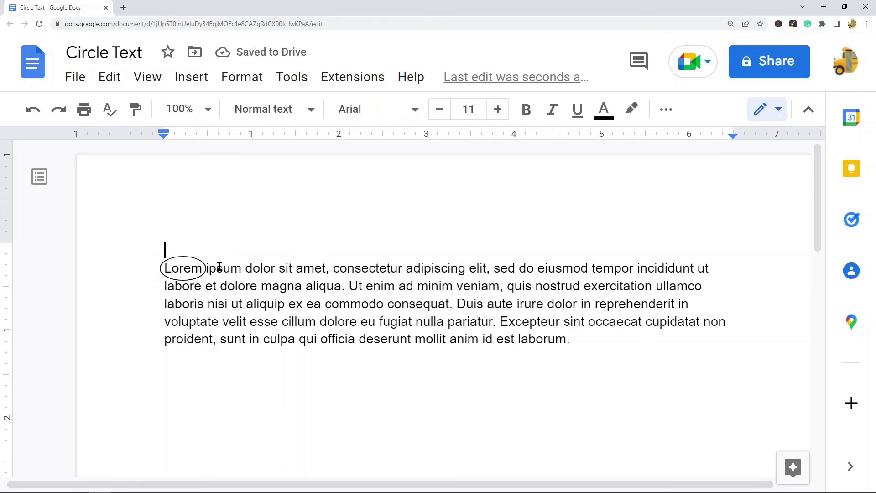
pyautogui.click(191, 268)
pyautogui.click(384, 229)
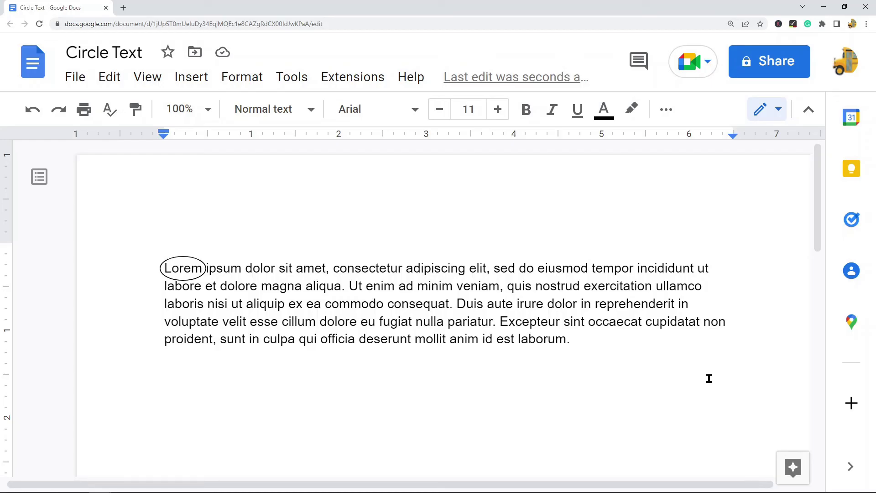
pyautogui.click(191, 77)
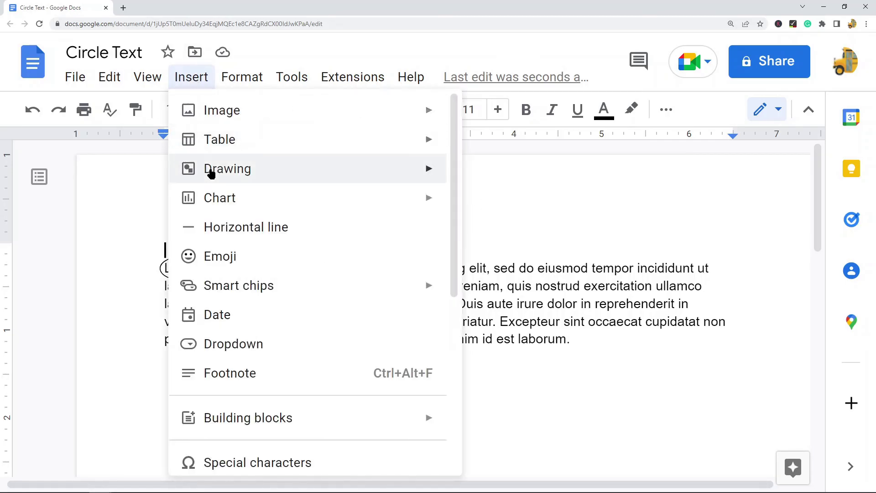
pyautogui.moveTo(227, 168)
pyautogui.click(593, 339)
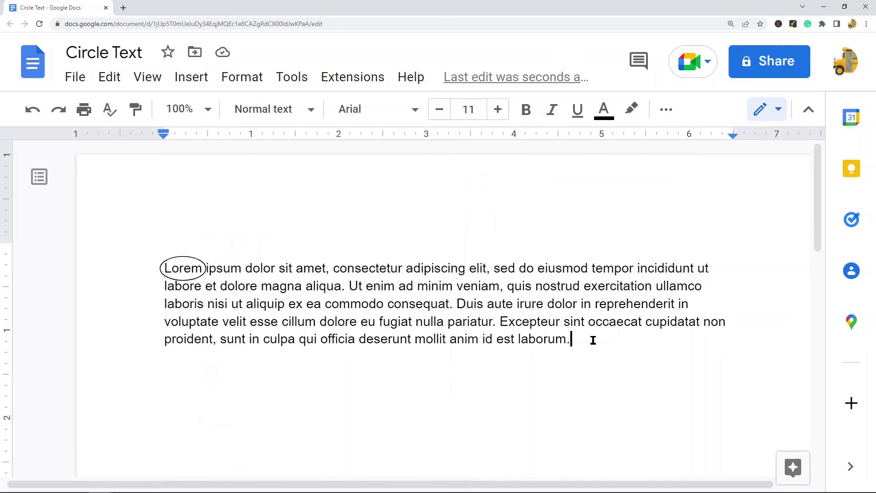